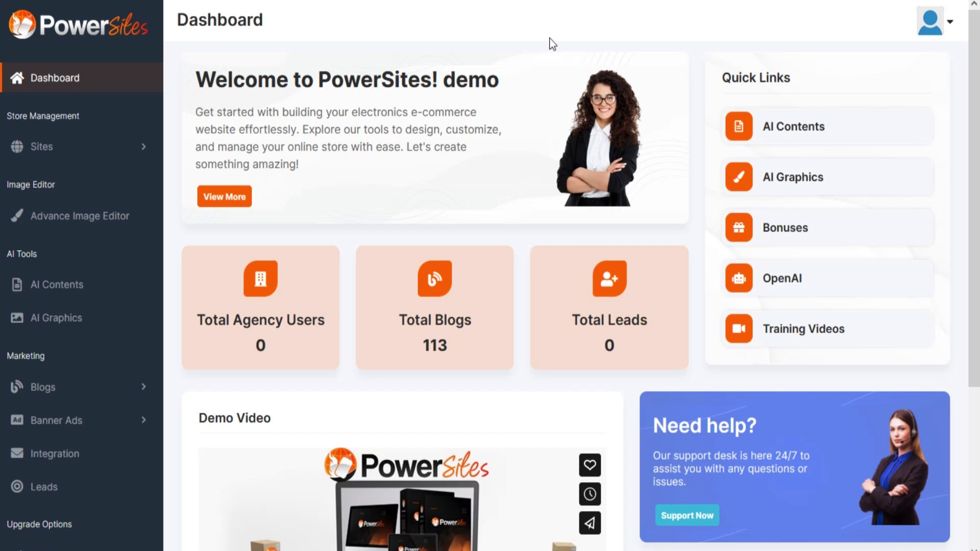
Expand Banner Ads in the sidebar to show the create and manage banner options
click(99, 421)
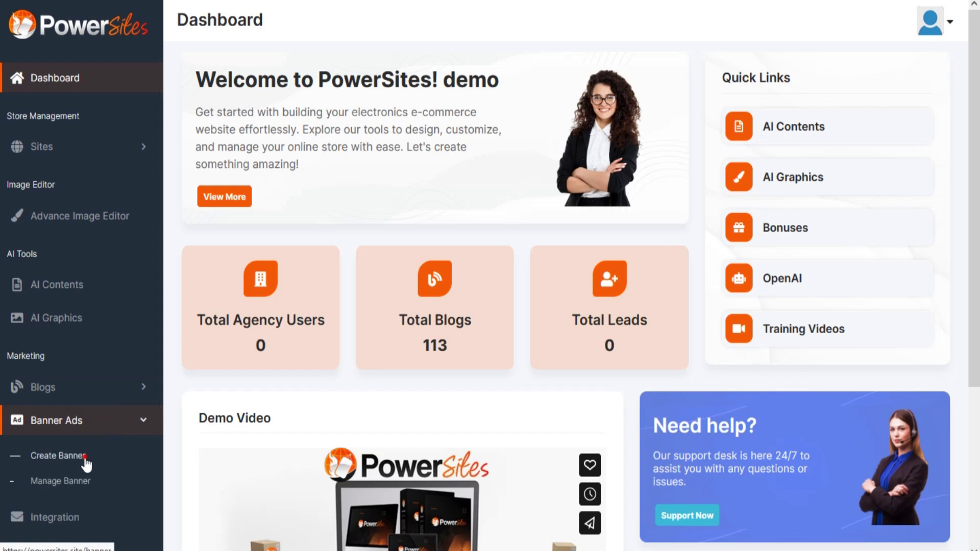
Start a new banner for the shopwave site in the Header 850x250 position
click(57, 419)
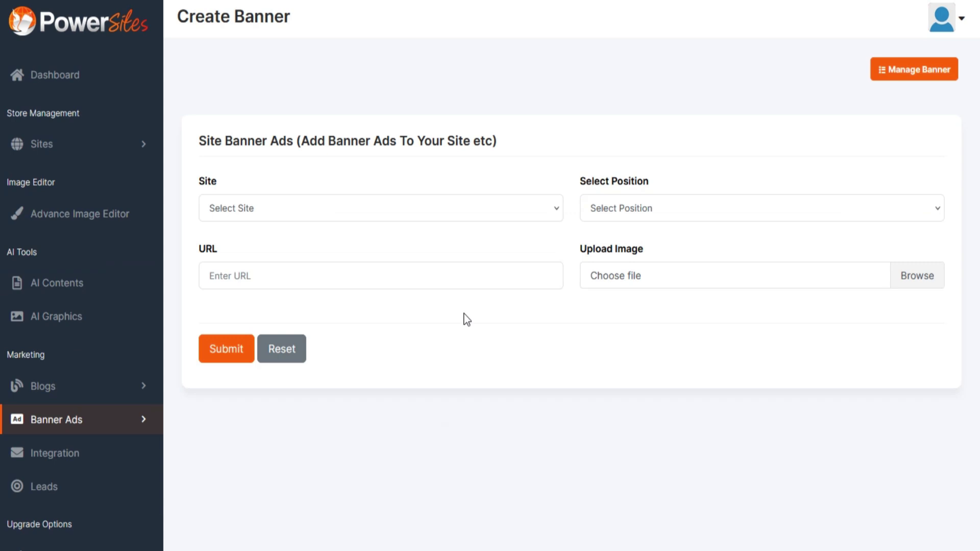
click(433, 207)
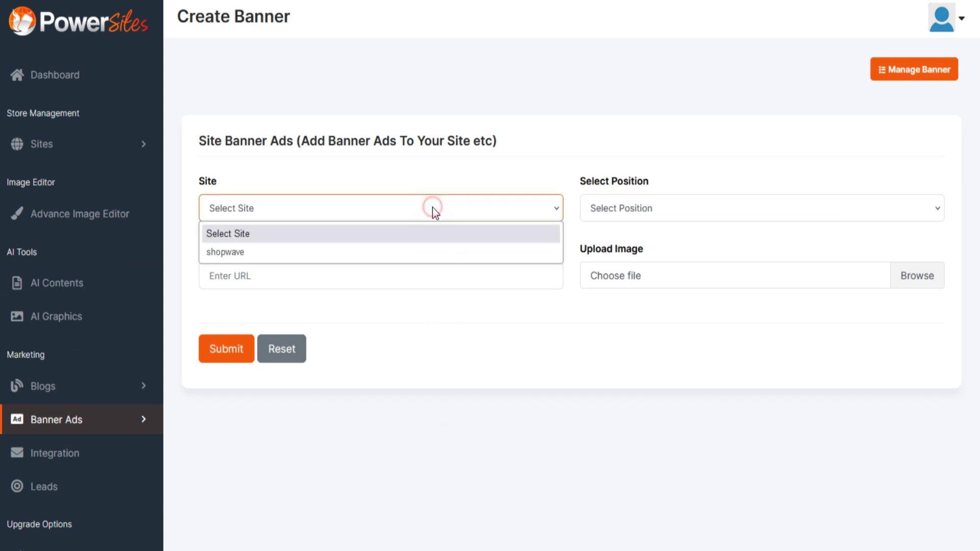
click(388, 253)
click(698, 209)
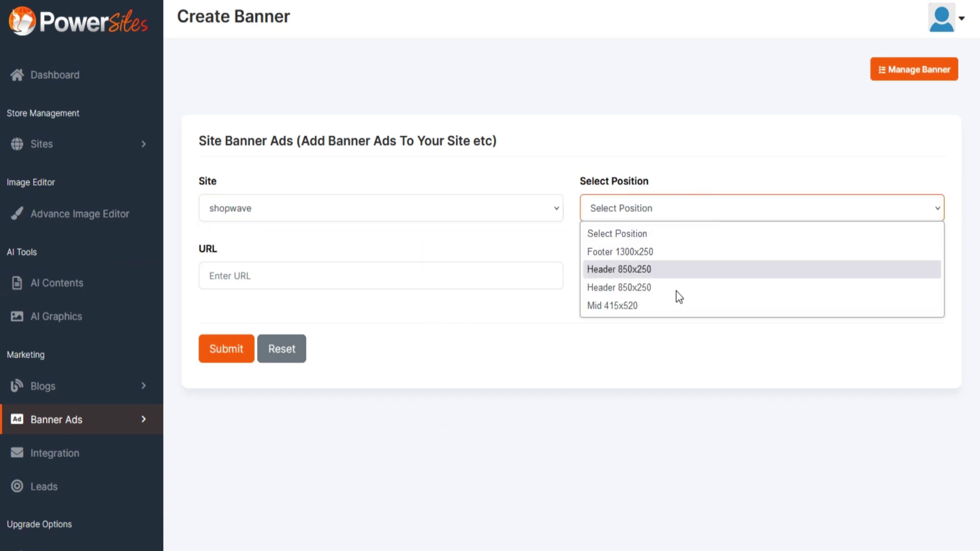
click(664, 269)
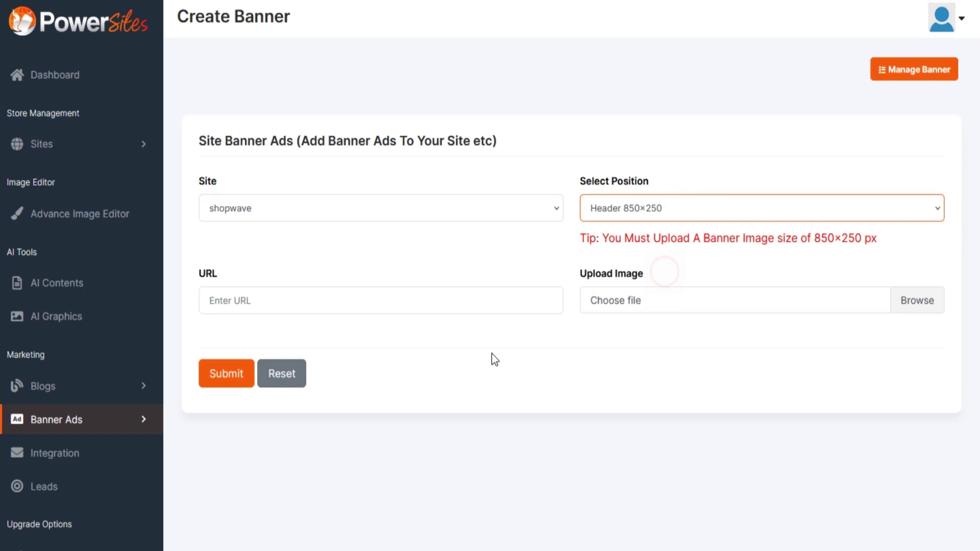
click(490, 300)
text(https://powersites.live/jv)
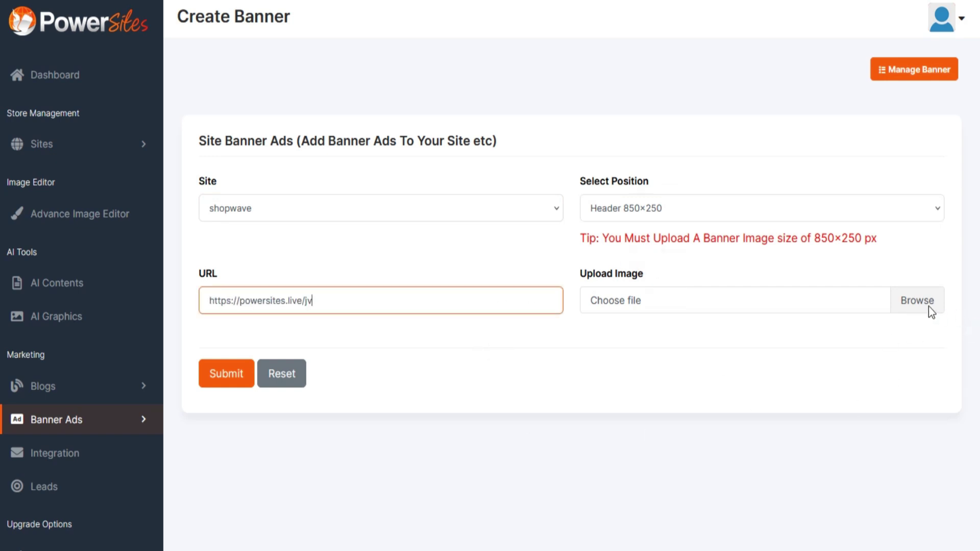
click(922, 297)
click(160, 57)
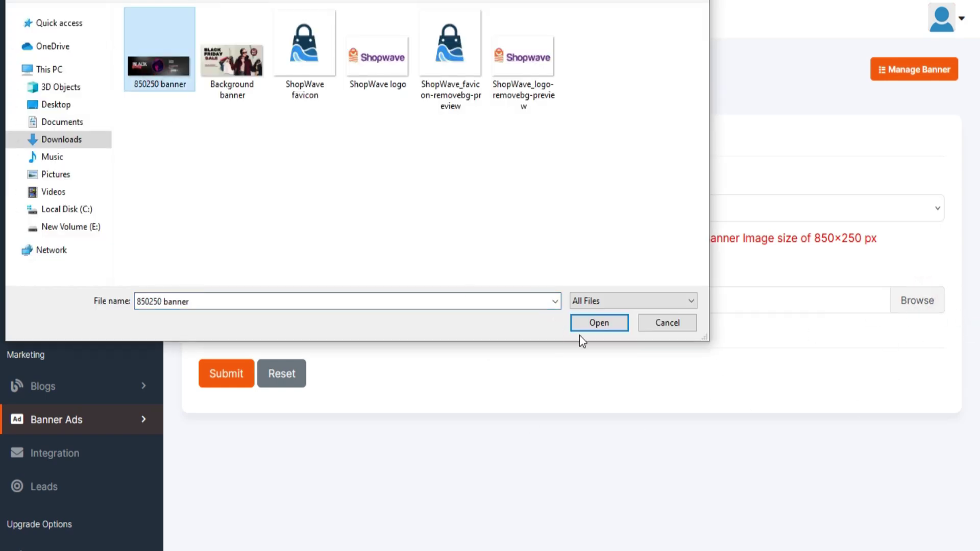
click(598, 322)
scroll(357, 369, down, 2)
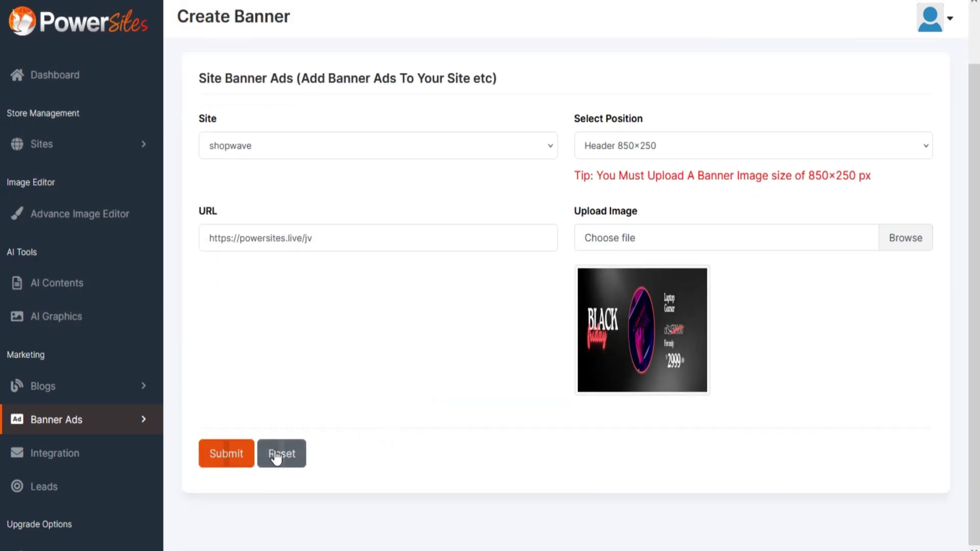
click(225, 453)
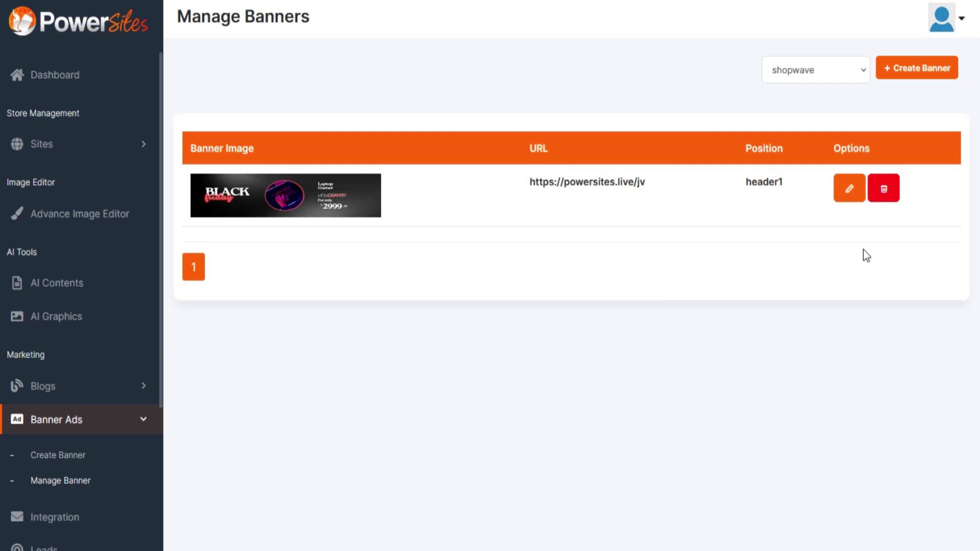
Start deleting the listed shopwave banner, then cancel so it stays listed
click(883, 188)
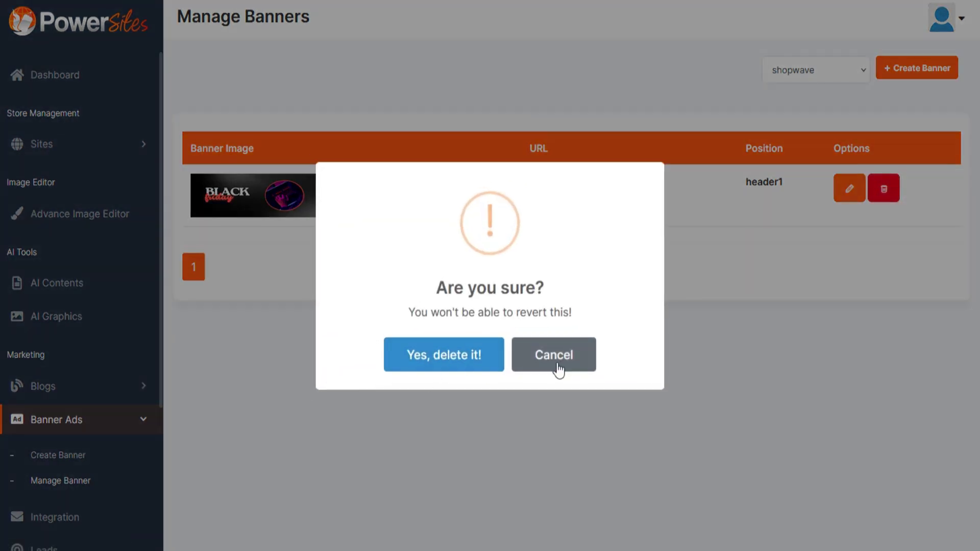
click(553, 355)
click(489, 297)
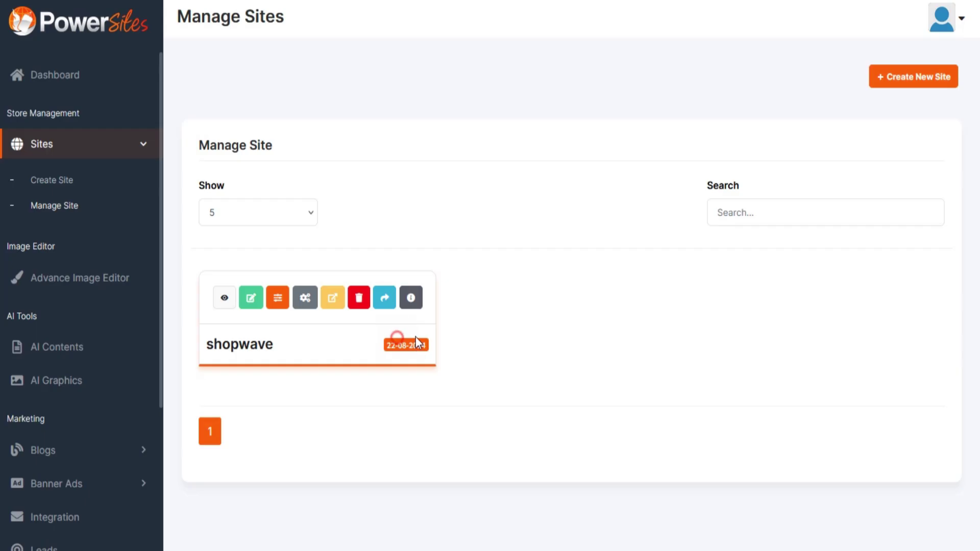
View the live shopwave storefront from its site card
click(223, 297)
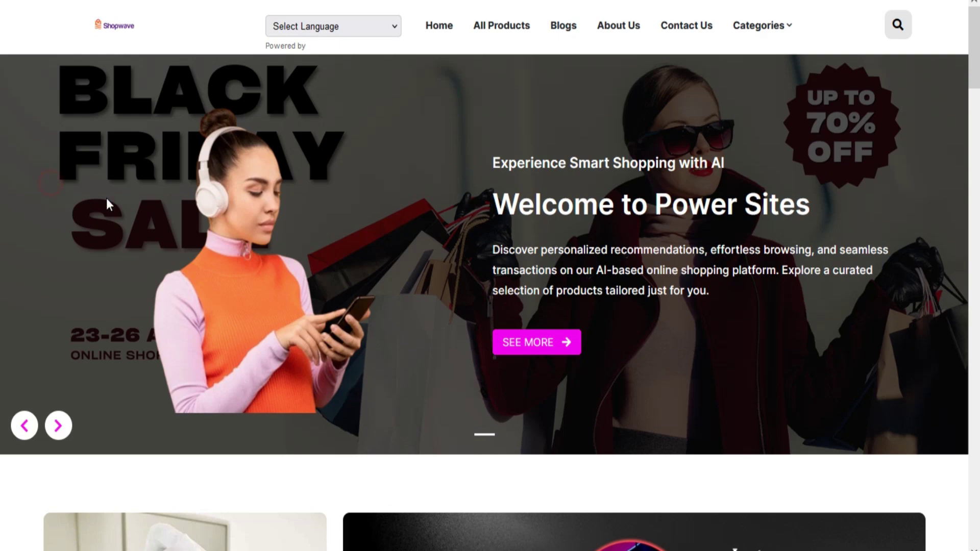
scroll(134, 201, down, 2)
scroll(134, 201, down, 1)
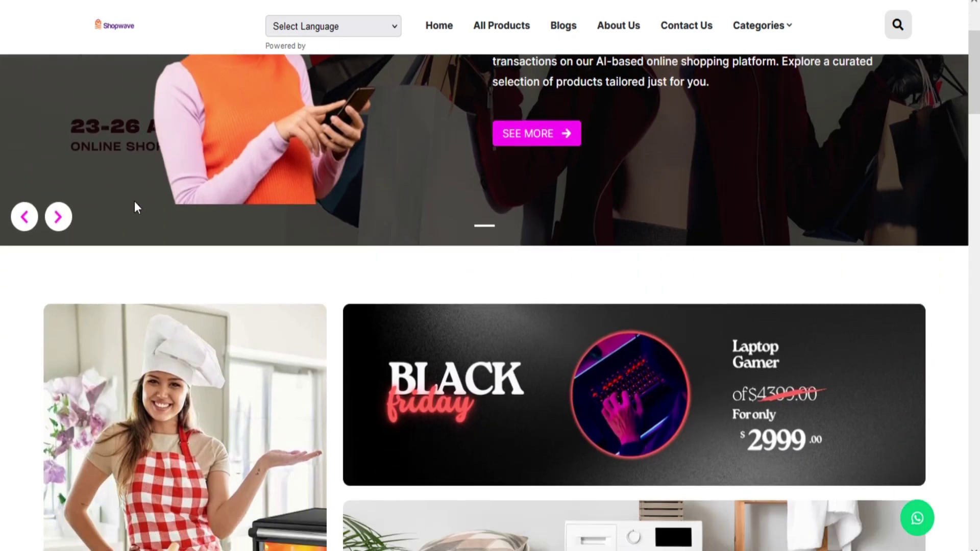
scroll(192, 232, down, 3)
scroll(636, 331, up, 1)
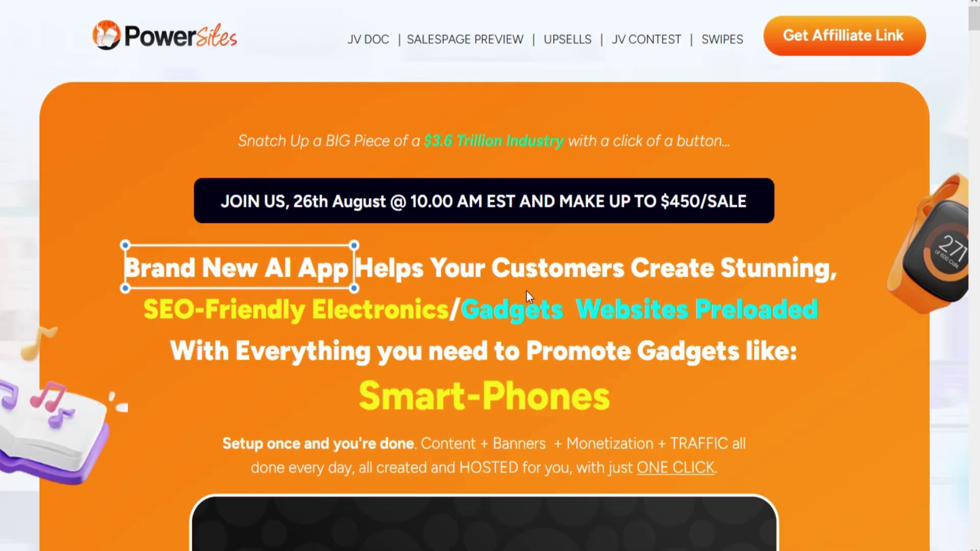
scroll(519, 284, down, 5)
scroll(518, 287, down, 5)
scroll(517, 293, down, 5)
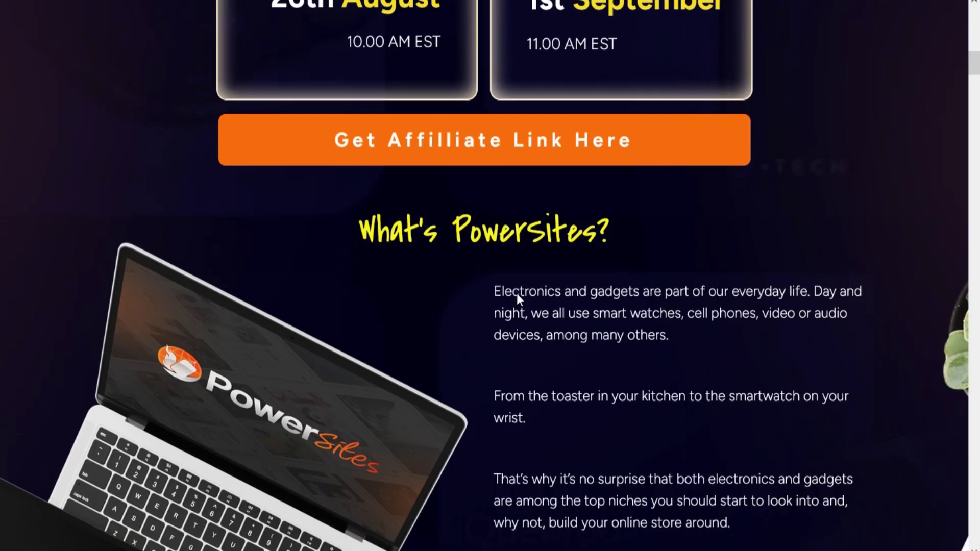
scroll(528, 334, down, 5)
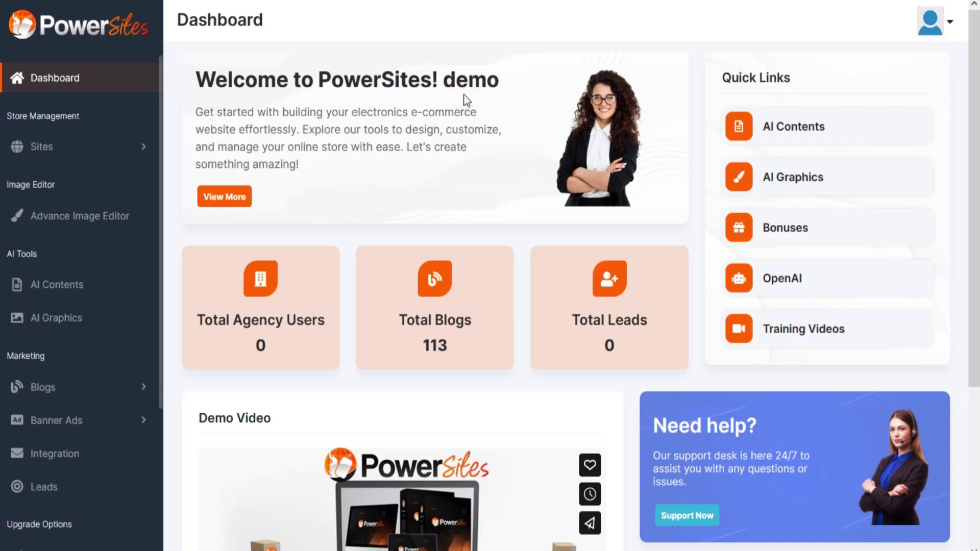